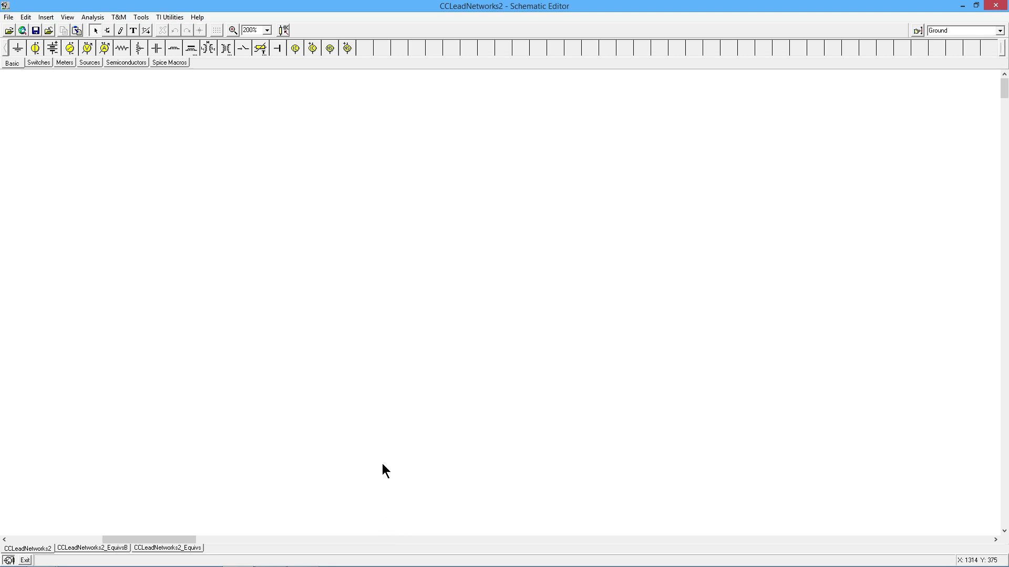
Scroll the canvas left to reveal the CCLeadNetworks2 emitter follower schematic
{"action": "left_click", "coordinate": [74, 537]}
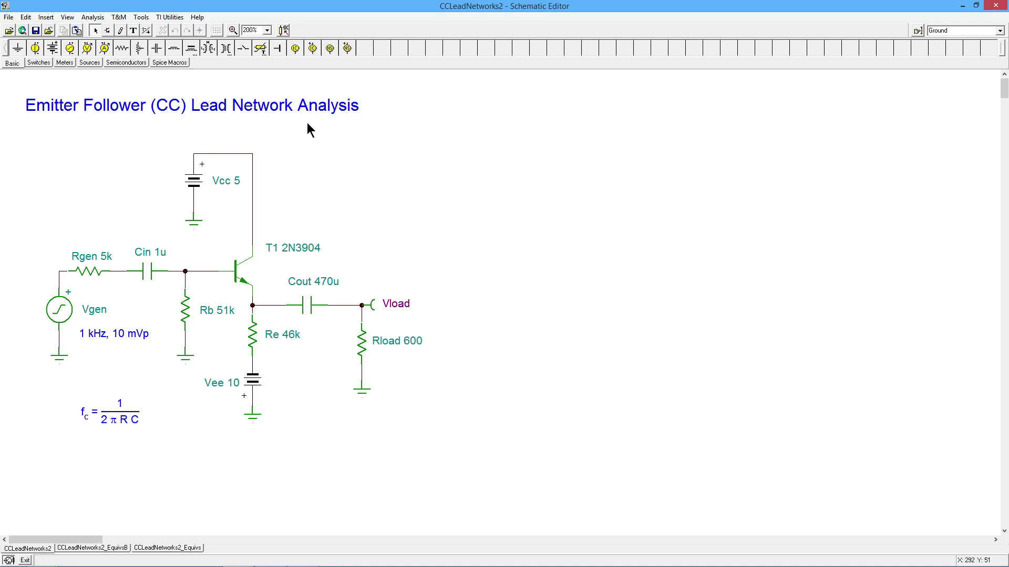
Show the Table of DC results enlarged beside the schematic and check the Re and Rb values
{"action": "left_click", "coordinate": [94, 20]}
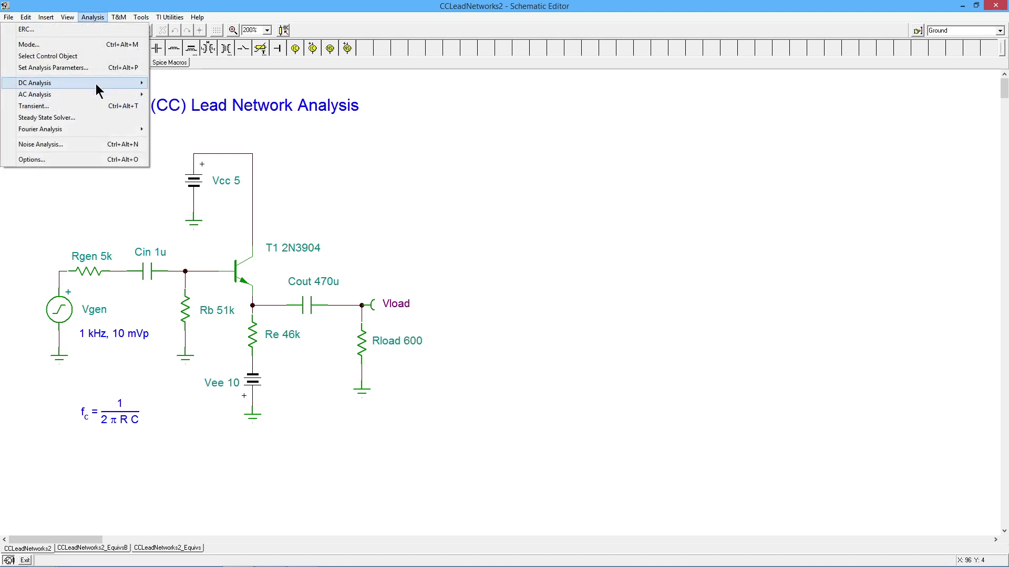
{"action": "mouse_move", "coordinate": [95, 84]}
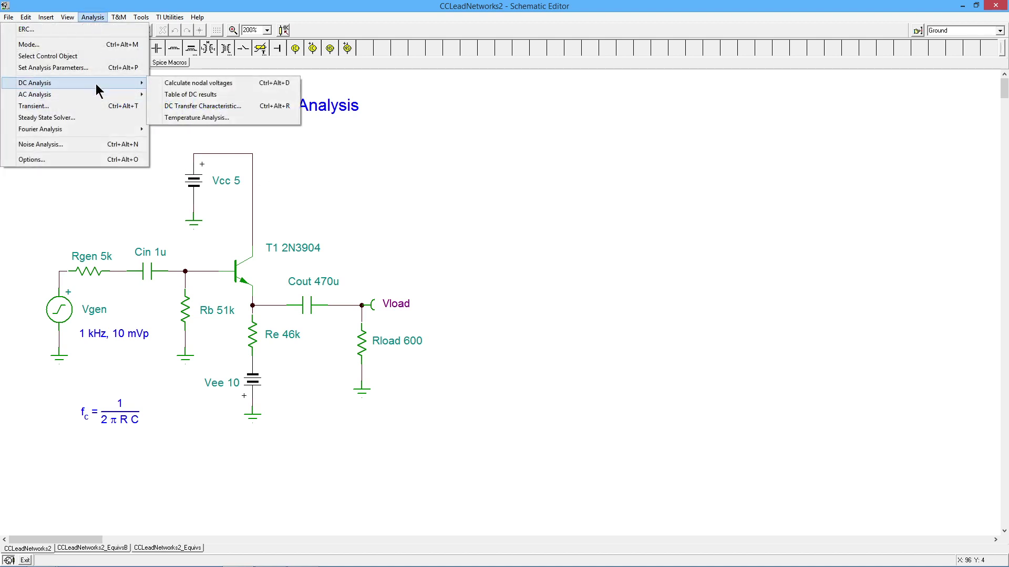
{"action": "left_click", "coordinate": [202, 95]}
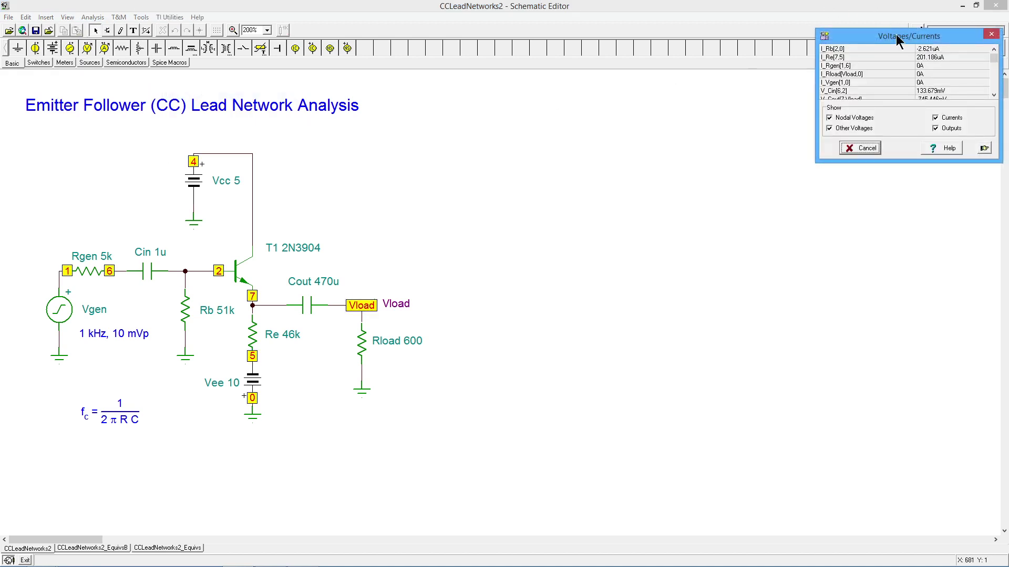
{"action": "left_click_drag", "start_coordinate": [896, 38], "coordinate": [625, 159]}
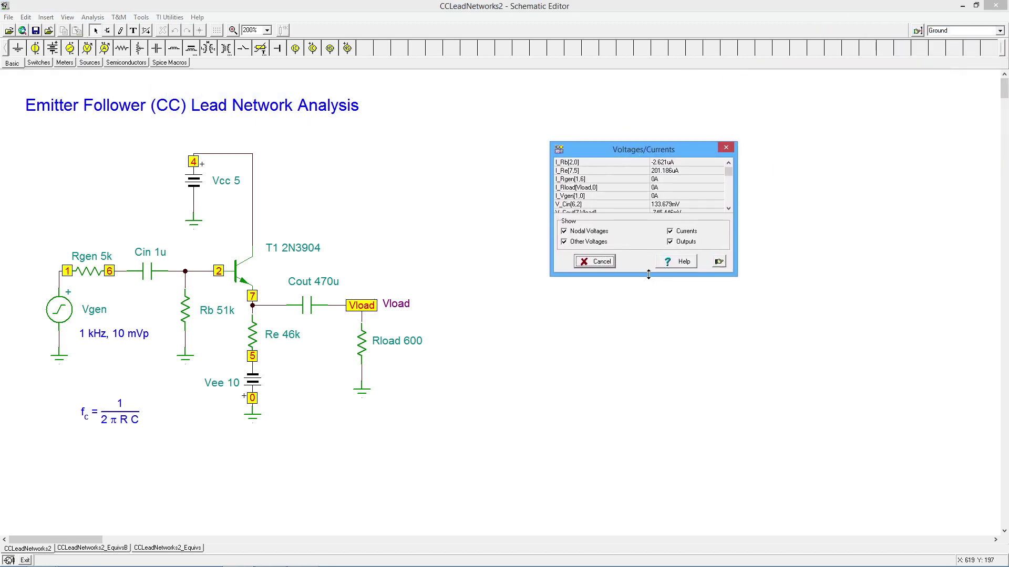
{"action": "left_click_drag", "start_coordinate": [648, 273], "coordinate": [648, 423]}
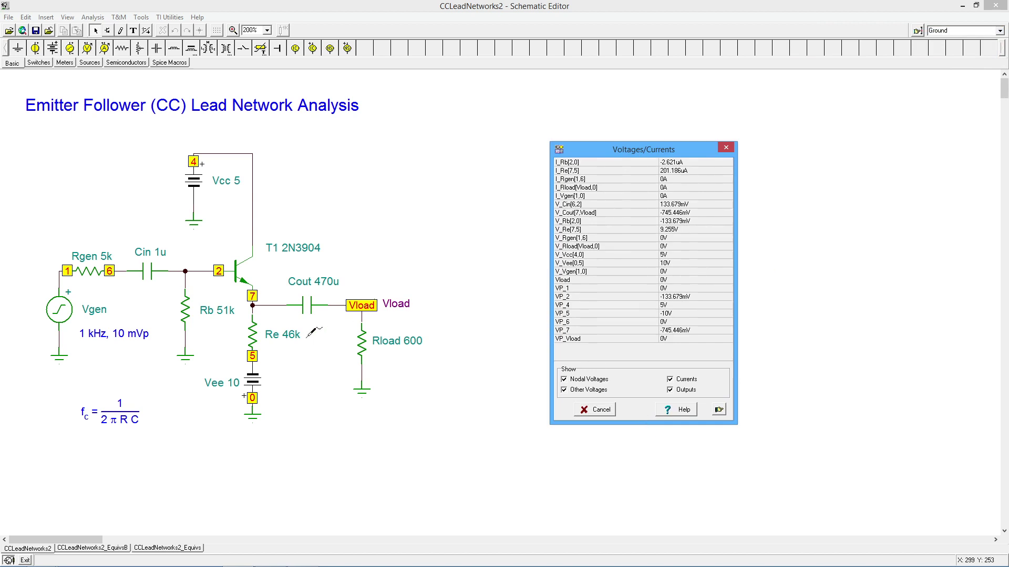
{"action": "left_click", "coordinate": [259, 327]}
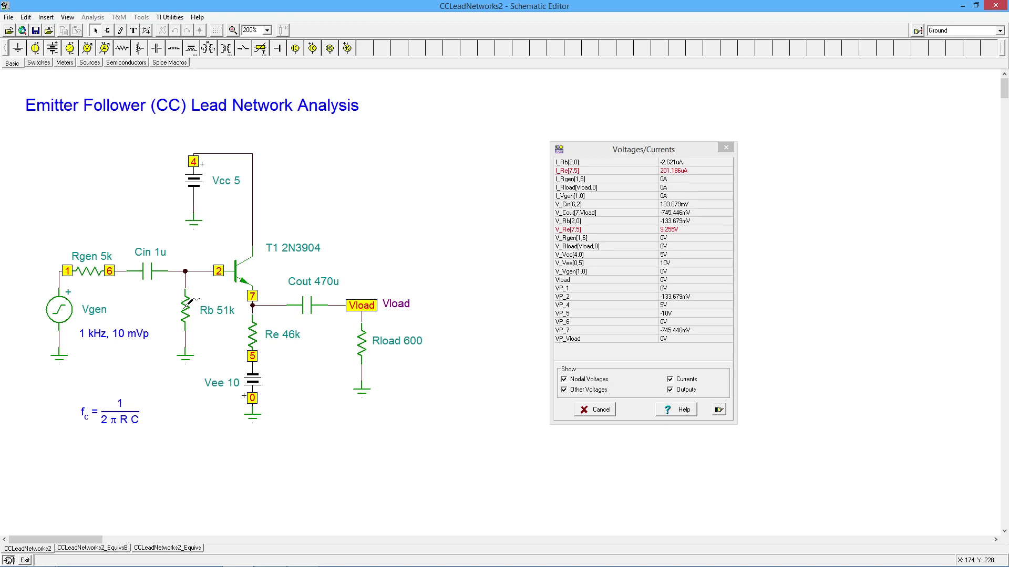
{"action": "left_click", "coordinate": [192, 315]}
Cancel the Voltages/Currents dialog to clear the DC results and node numbers
{"action": "left_click", "coordinate": [600, 409]}
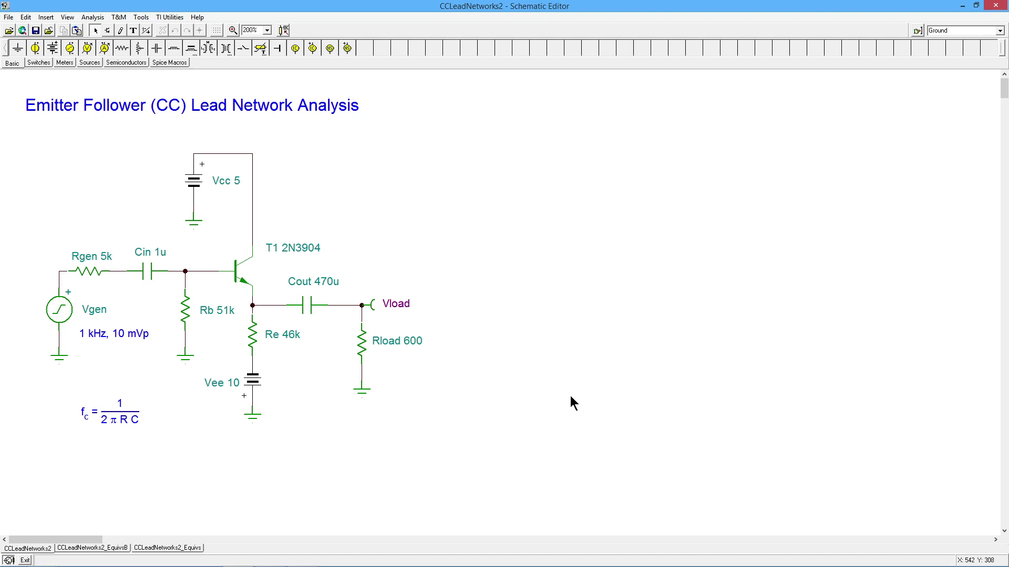
Scroll down to the bias note: Ie = 0.2 mA, r'e = 129 Ω, β around 77
{"action": "scroll", "coordinate": [626, 440], "scroll_direction": "down", "scroll_amount": 1}
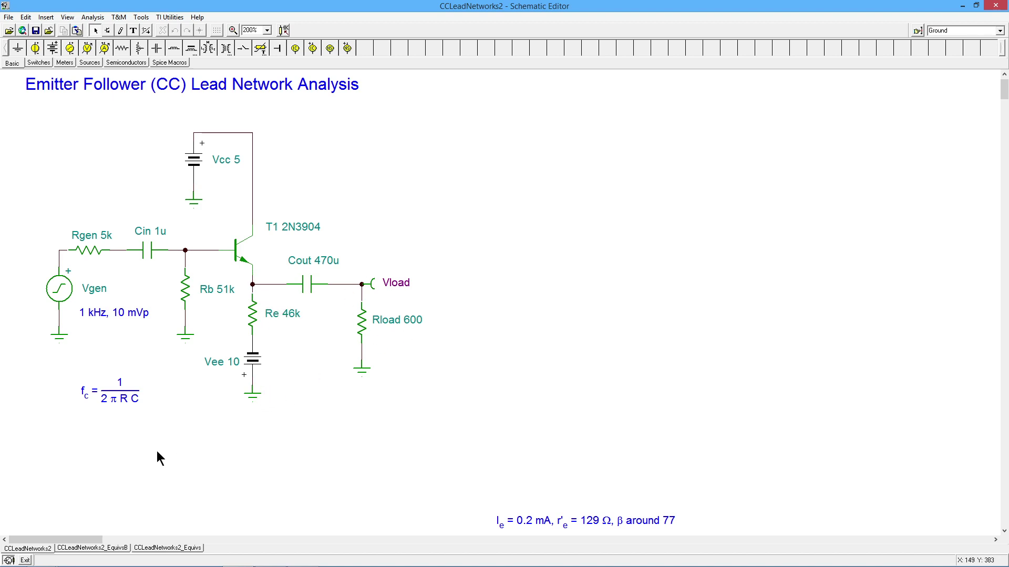
Switch to the CCLeadNetworks2_EquivsB sheet with the Zinbase 55.5k and Zoutemitter 188 networks
{"action": "left_click", "coordinate": [93, 548]}
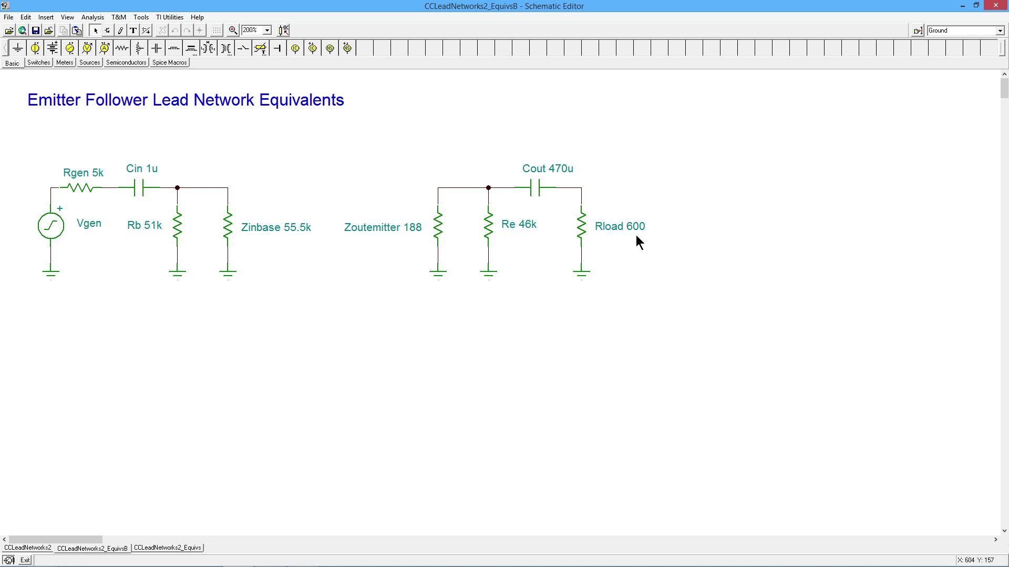
{"action": "left_click", "coordinate": [187, 541]}
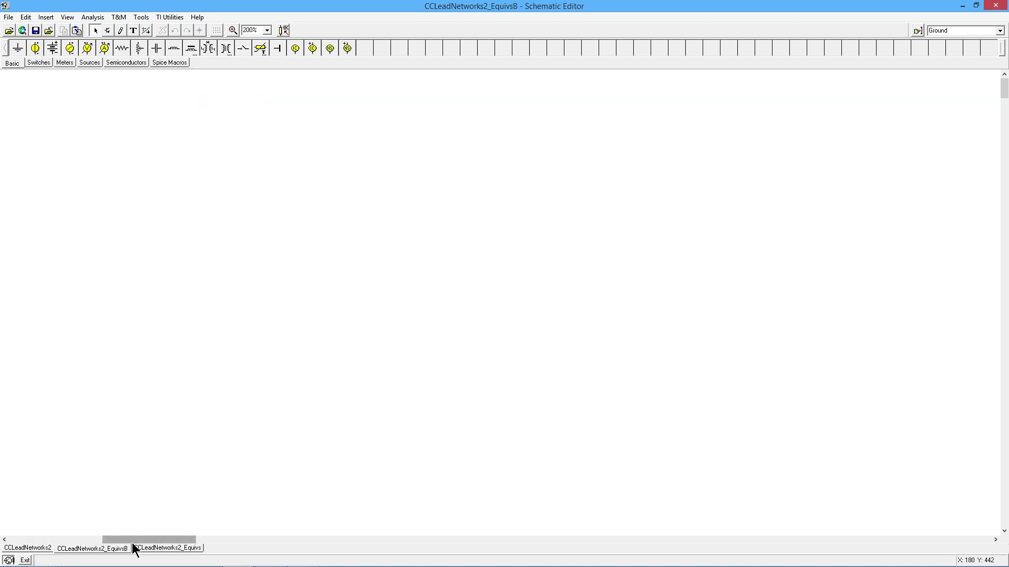
Settle on the CCLeadNetworks2_Equivs sheet showing the 5.04 Hz input and 0.43 Hz output lead calculations
{"action": "left_click", "coordinate": [92, 540]}
{"action": "left_click", "coordinate": [151, 549]}
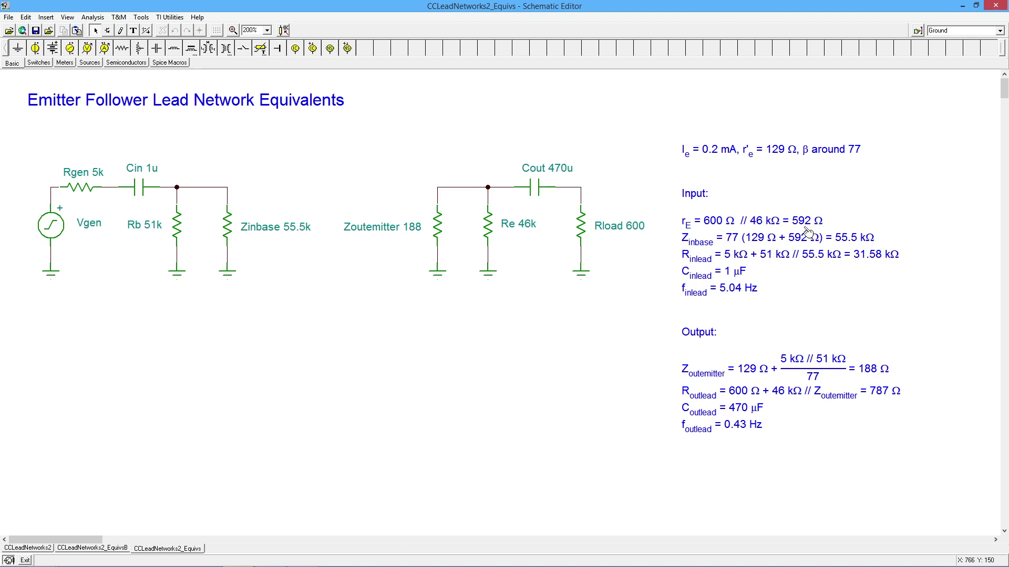
{"action": "left_click", "coordinate": [32, 548]}
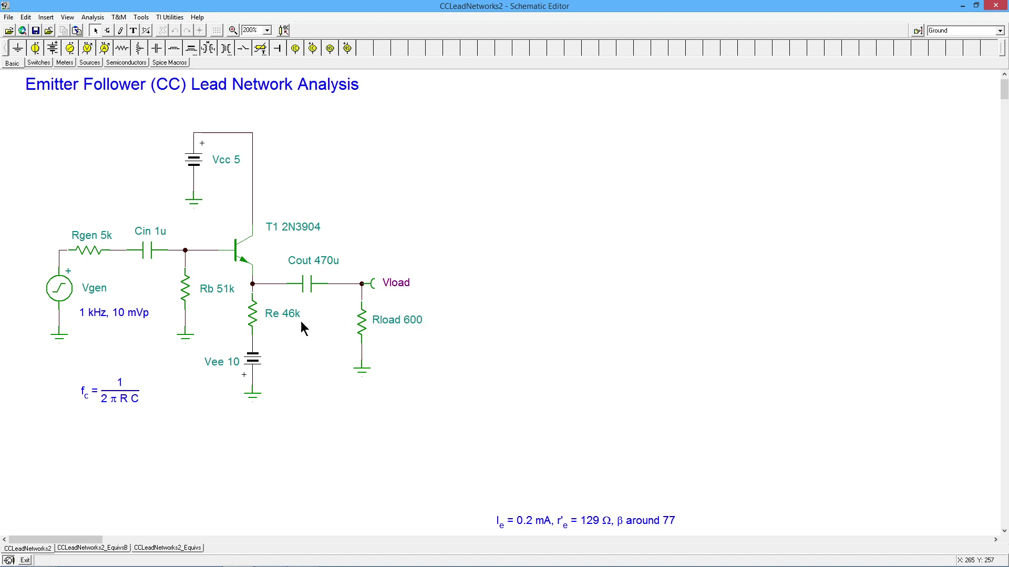
{"action": "left_click", "coordinate": [168, 548]}
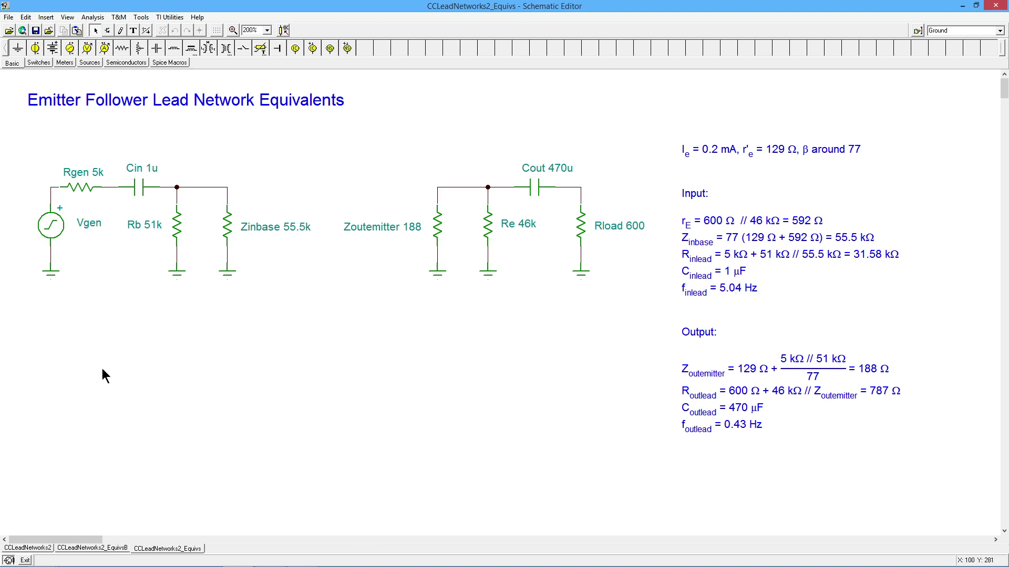
On the CCLeadNetworks2 sheet, move the red calculation text block up beside the schematic
{"action": "left_click", "coordinate": [41, 548]}
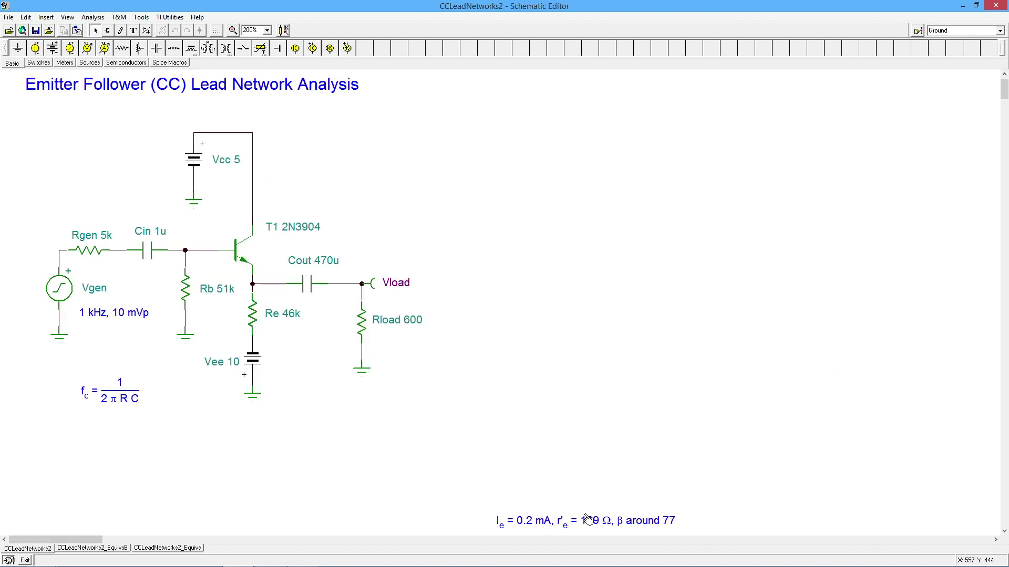
{"action": "left_click", "coordinate": [587, 519]}
{"action": "key", "text": "Delete"}
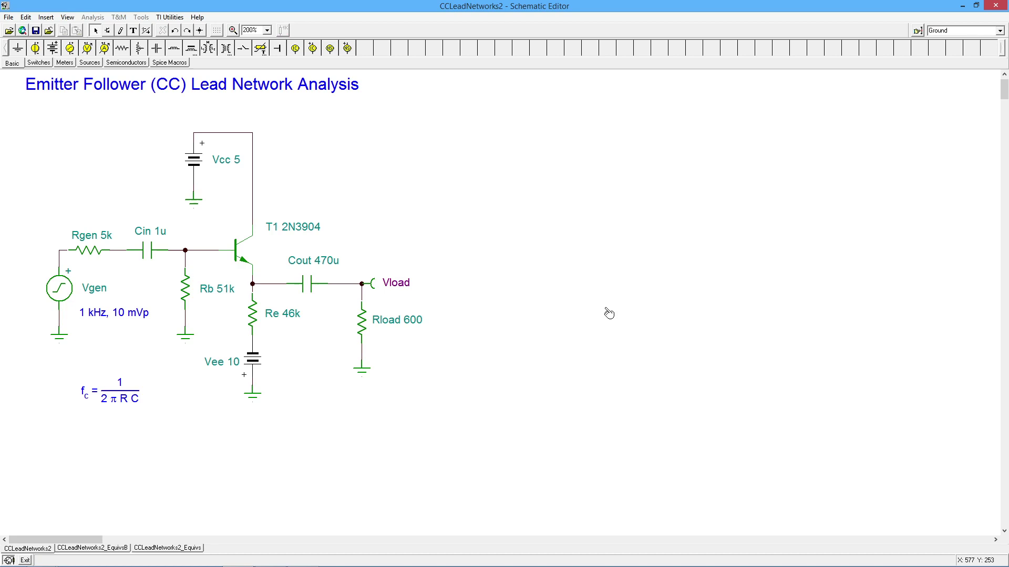
{"action": "key", "text": "ctrl+z"}
{"action": "scroll", "coordinate": [405, 243], "scroll_direction": "up", "scroll_amount": 1}
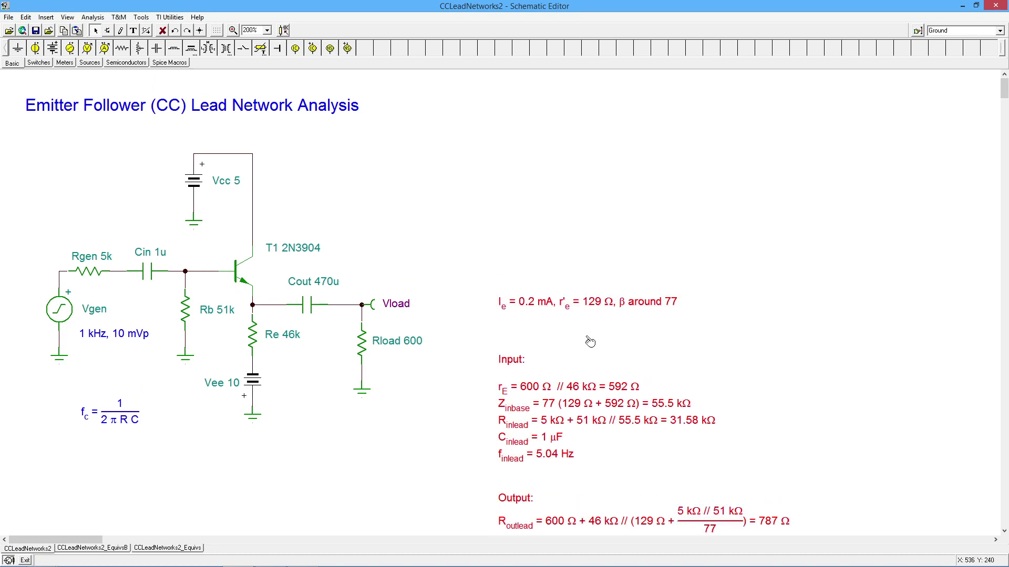
{"action": "left_click_drag", "start_coordinate": [603, 415], "coordinate": [602, 349]}
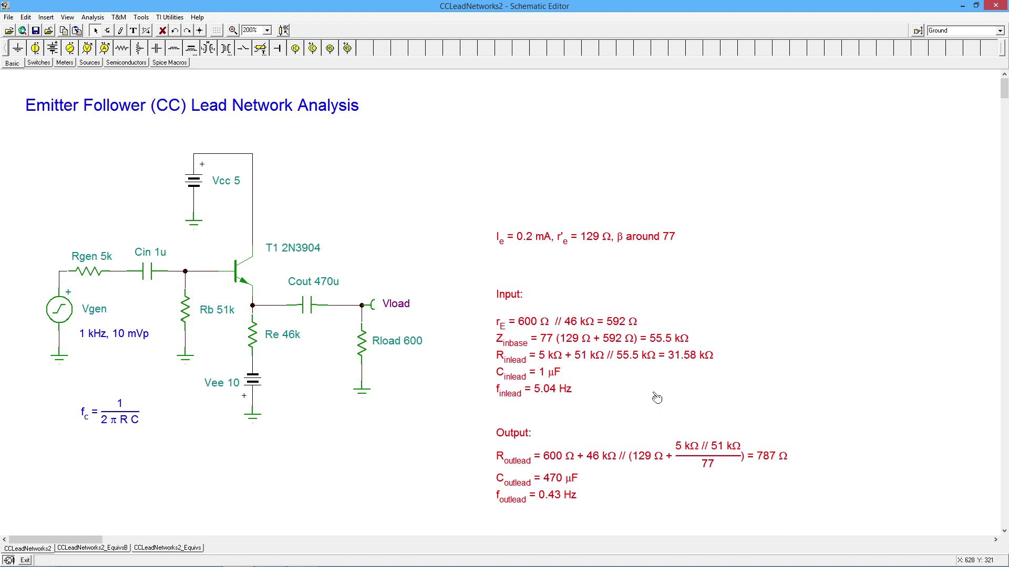
{"action": "left_click", "coordinate": [356, 417]}
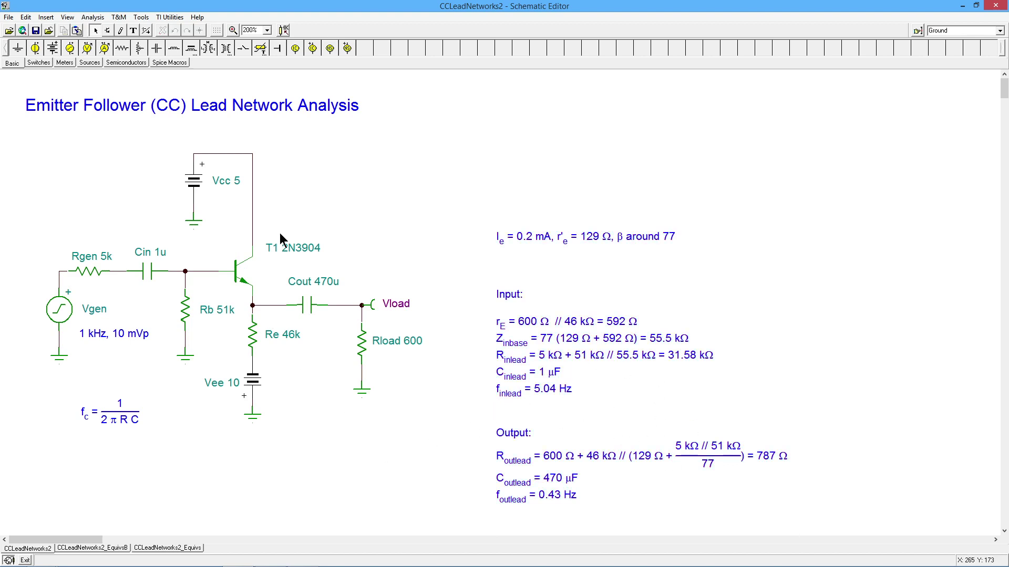
Run an AC Transfer Characteristic from 100m to 100k Hz and place the gain plot beside the schematic
{"action": "left_click", "coordinate": [94, 18]}
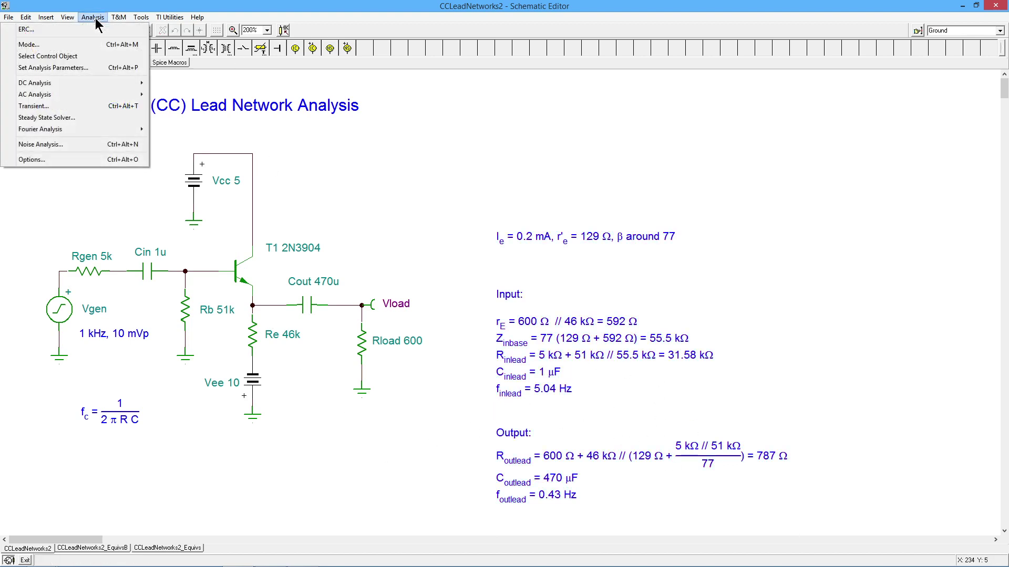
{"action": "mouse_move", "coordinate": [113, 95]}
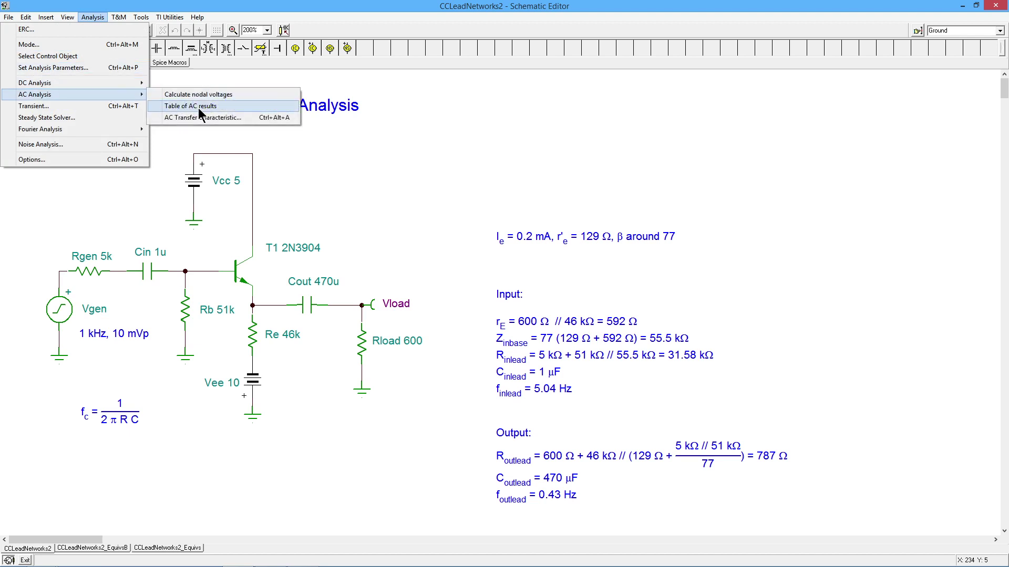
{"action": "left_click", "coordinate": [211, 117]}
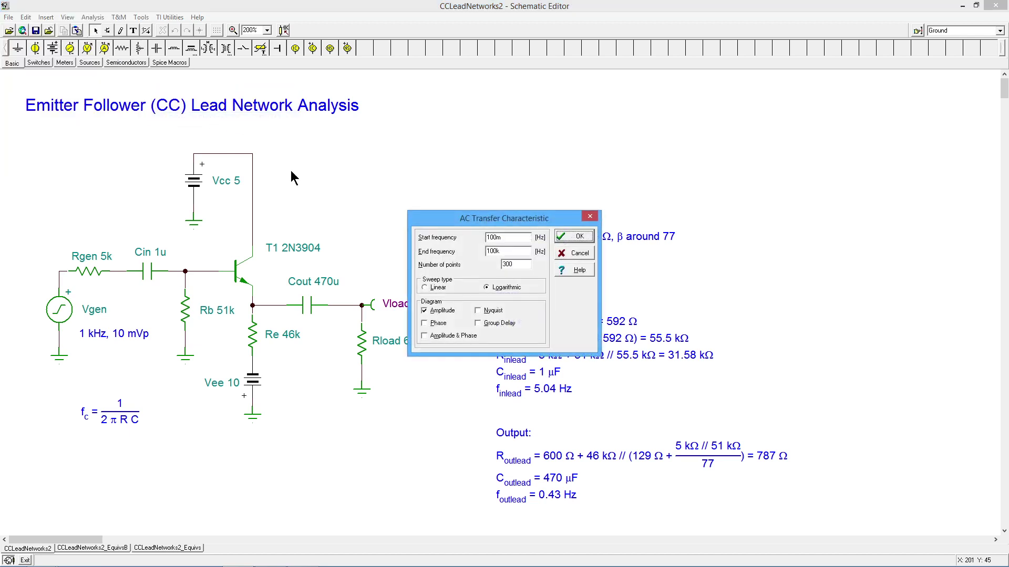
{"action": "left_click", "coordinate": [579, 238]}
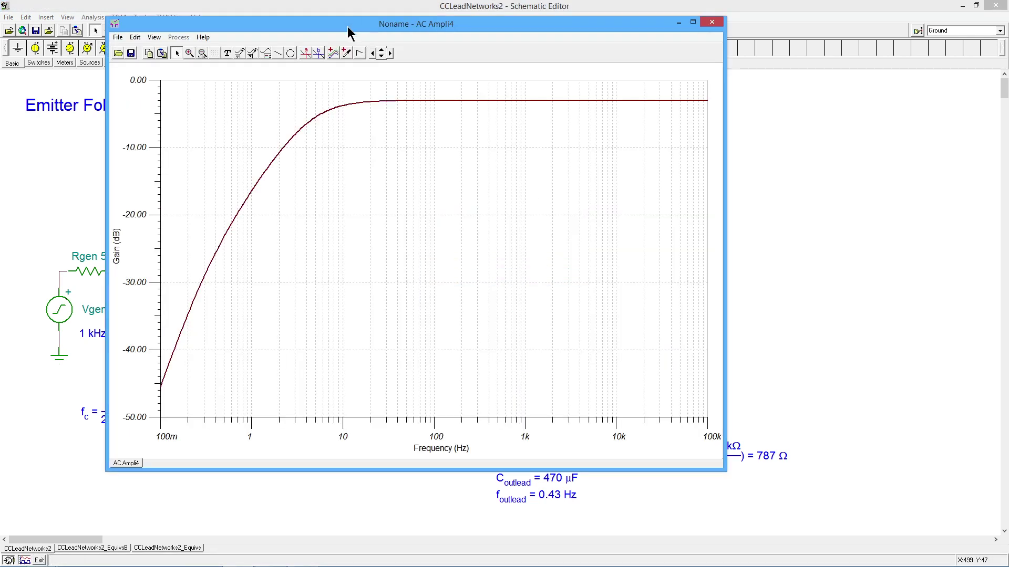
{"action": "left_click_drag", "start_coordinate": [350, 29], "coordinate": [610, 57]}
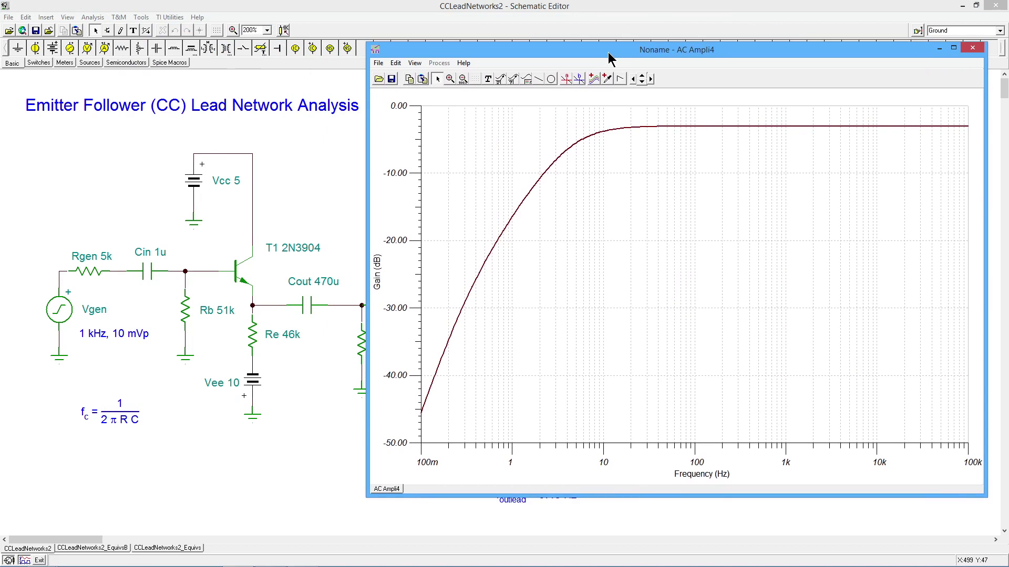
{"action": "left_click", "coordinate": [579, 79]}
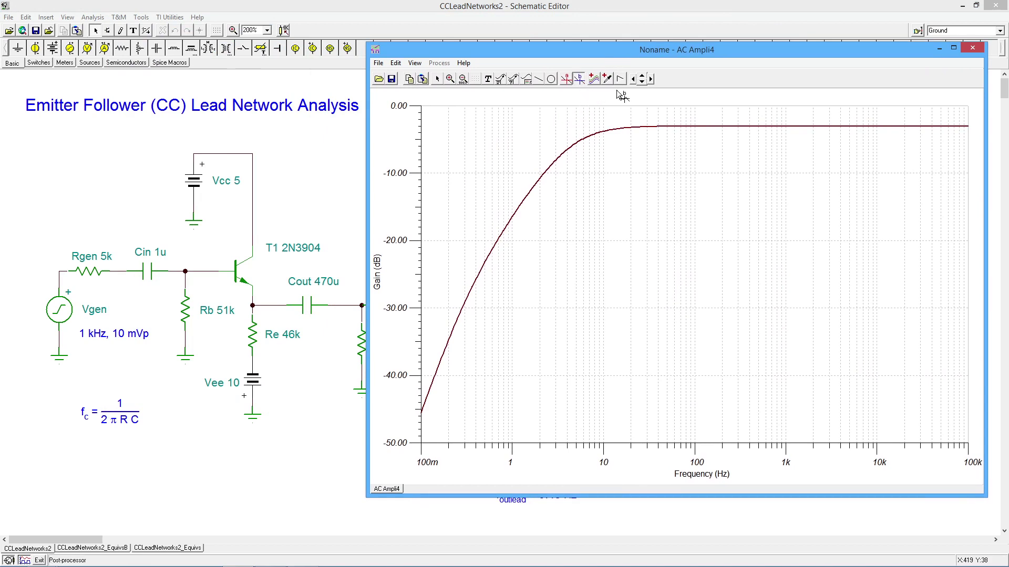
Slide cursor b down the gain curve to 4.392 Hz at -6.045 dB and move its readout onto the plot
{"action": "left_click", "coordinate": [809, 134]}
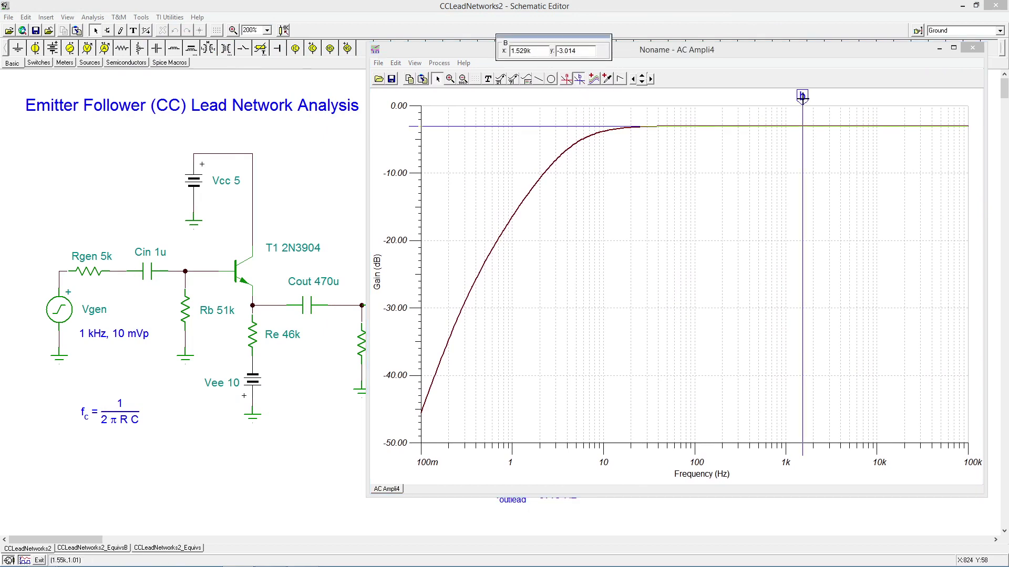
{"action": "left_click_drag", "start_coordinate": [799, 97], "coordinate": [771, 97]}
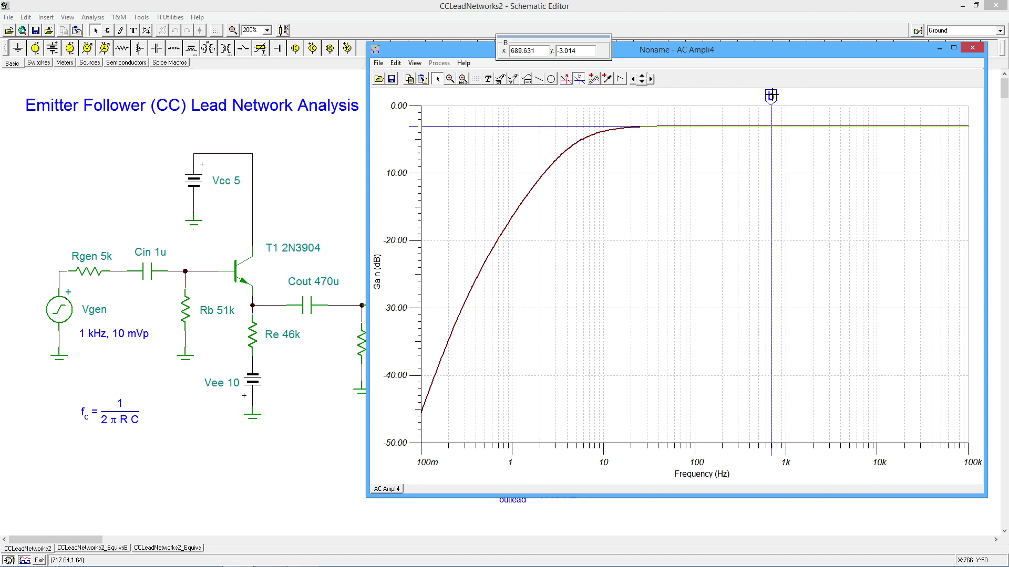
{"action": "left_click_drag", "start_coordinate": [771, 96], "coordinate": [695, 96]}
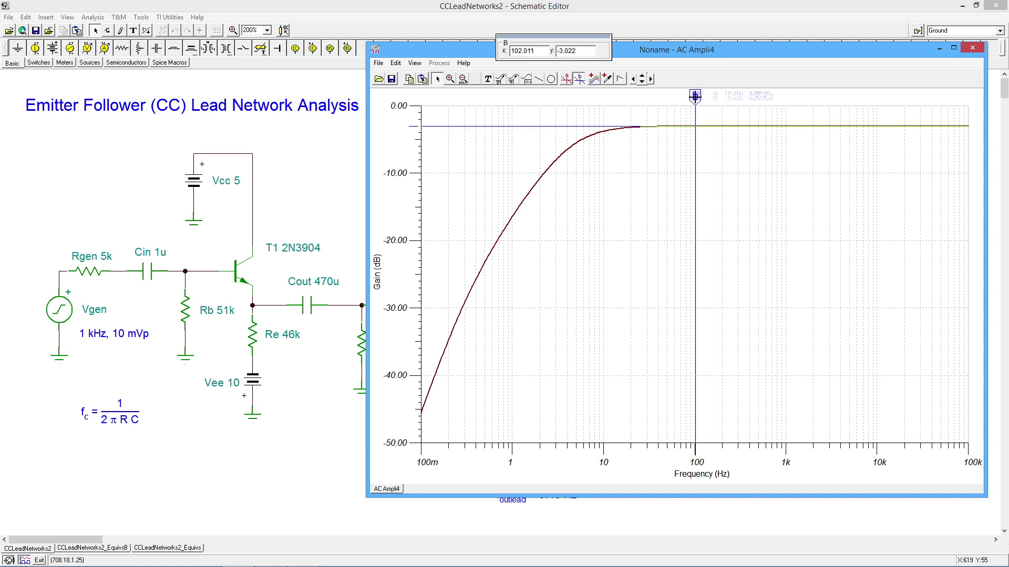
{"action": "mouse_move", "coordinate": [695, 97]}
{"action": "left_mouse_down"}
{"action": "mouse_move", "coordinate": [628, 97]}
{"action": "mouse_move", "coordinate": [570, 119]}
{"action": "left_mouse_up"}
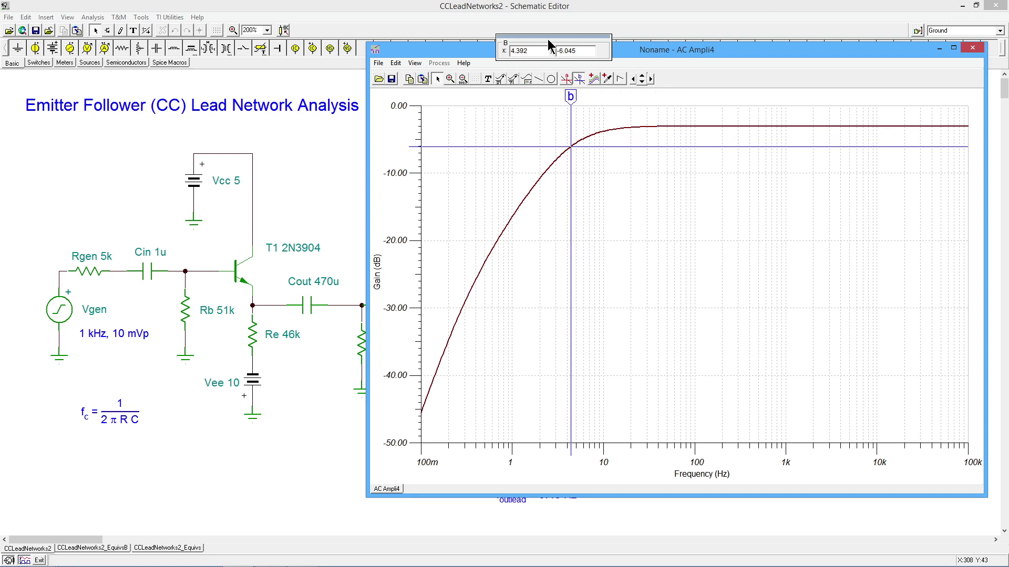
{"action": "left_click_drag", "start_coordinate": [547, 39], "coordinate": [458, 109]}
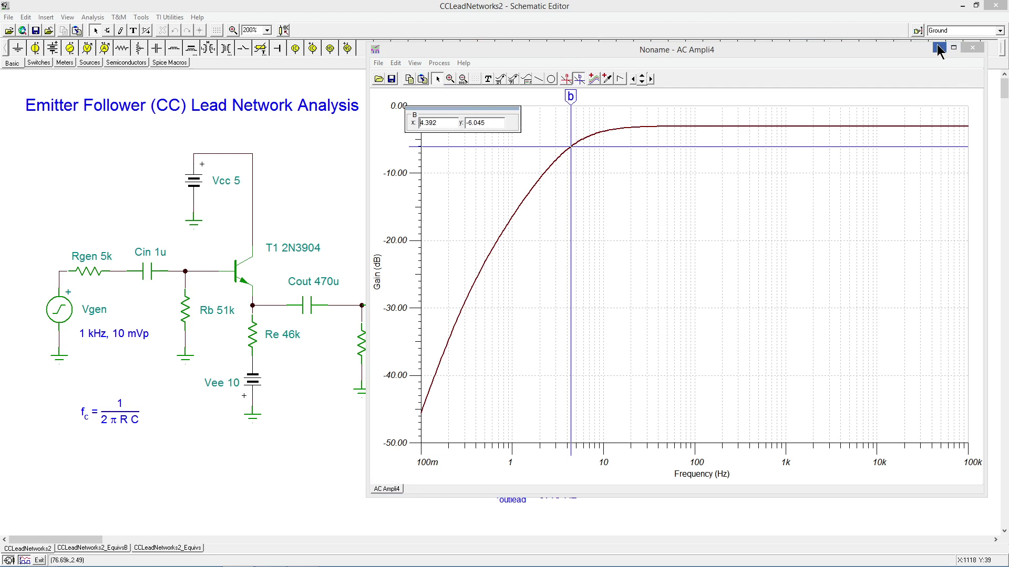
Minimize the gain plot window to bring back the schematic and its lead calculations
{"action": "left_click", "coordinate": [579, 80]}
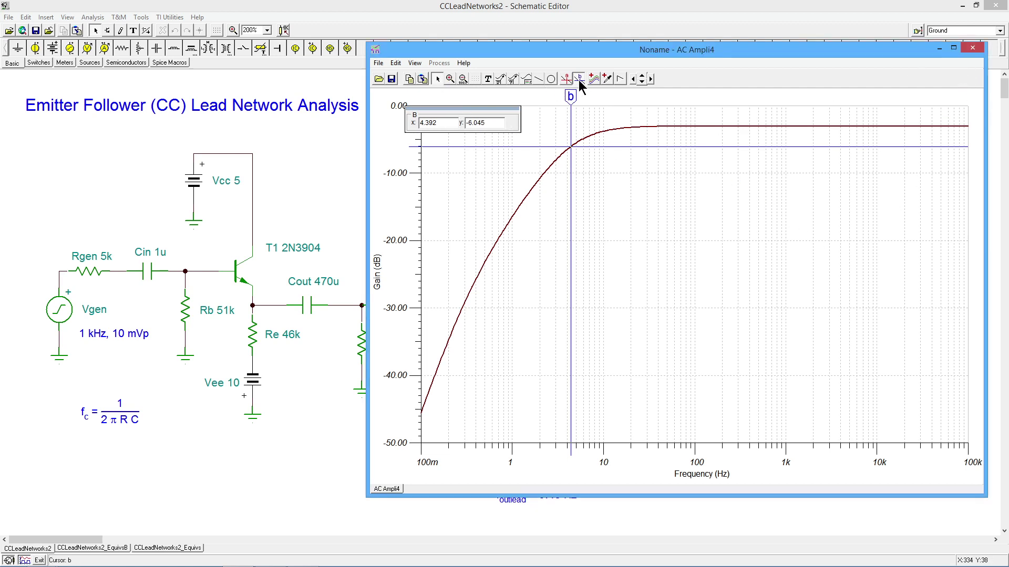
{"action": "left_click", "coordinate": [939, 49]}
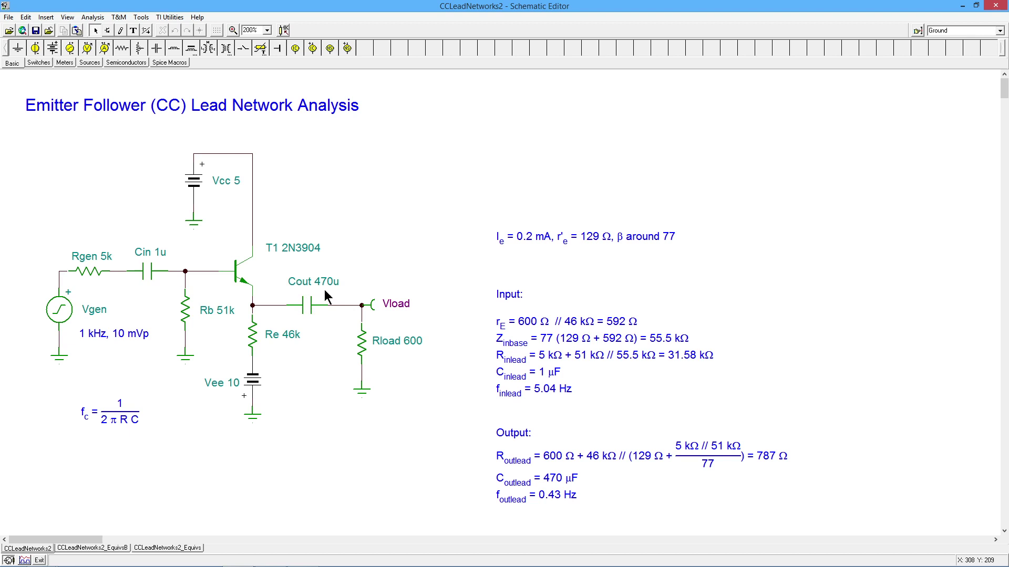
Change Cout's capacitance from 470u to 470n and deselect it
{"action": "double_click", "coordinate": [314, 286]}
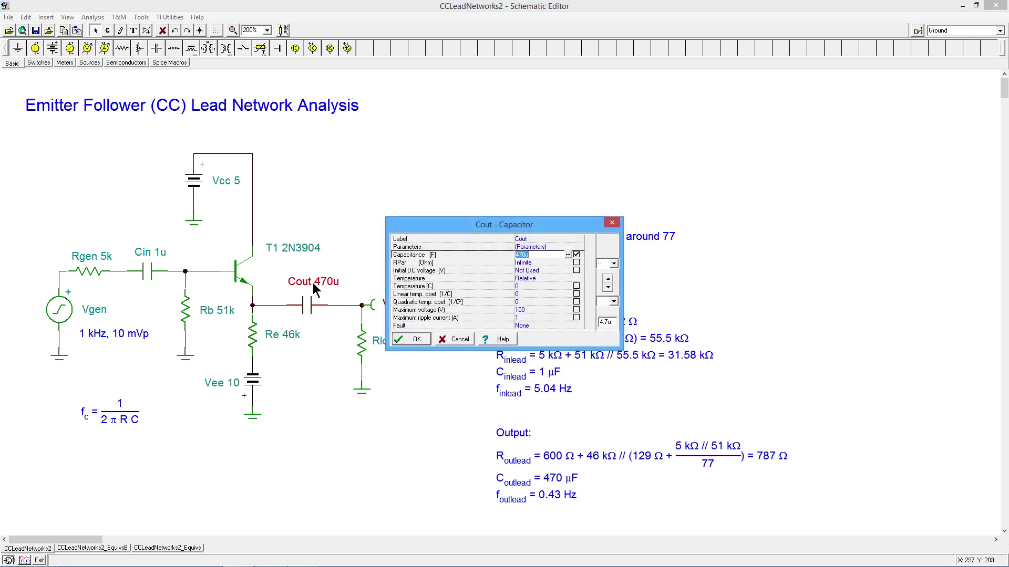
{"action": "left_click", "coordinate": [538, 255]}
{"action": "key", "text": "Return"}
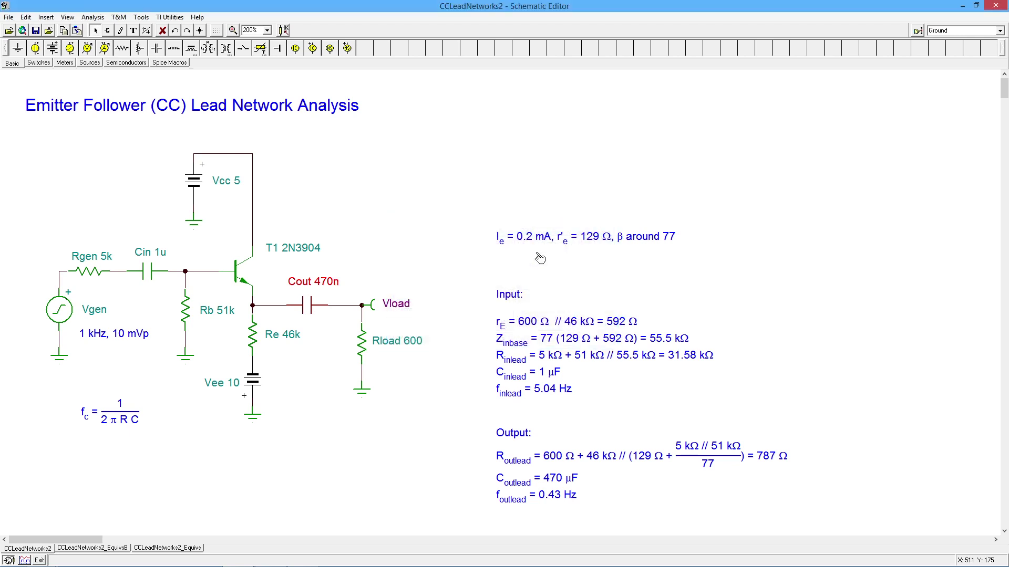
{"action": "left_click", "coordinate": [307, 408]}
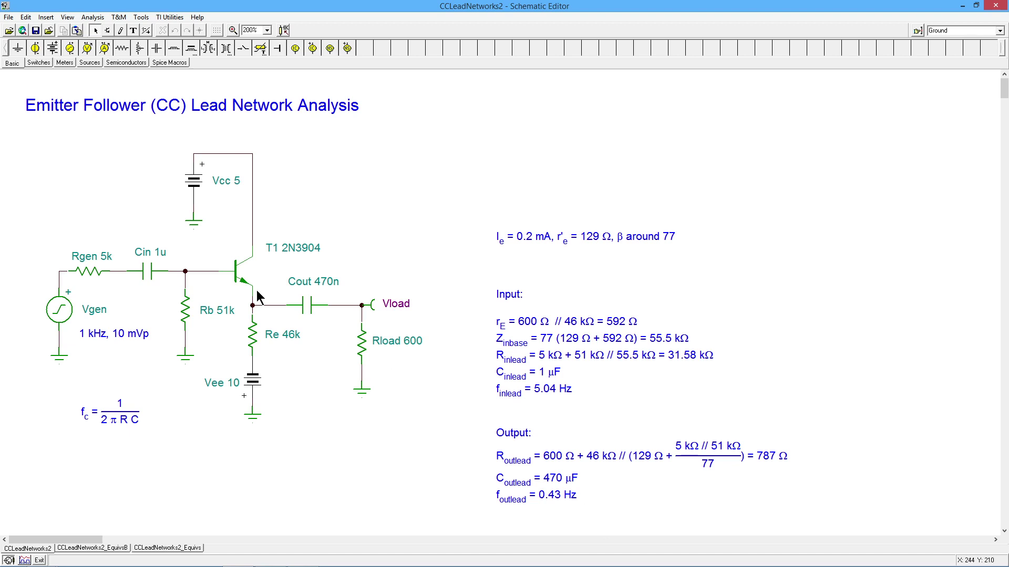
Run an AC Transfer Characteristic analysis with the current settings
{"action": "left_click", "coordinate": [95, 19]}
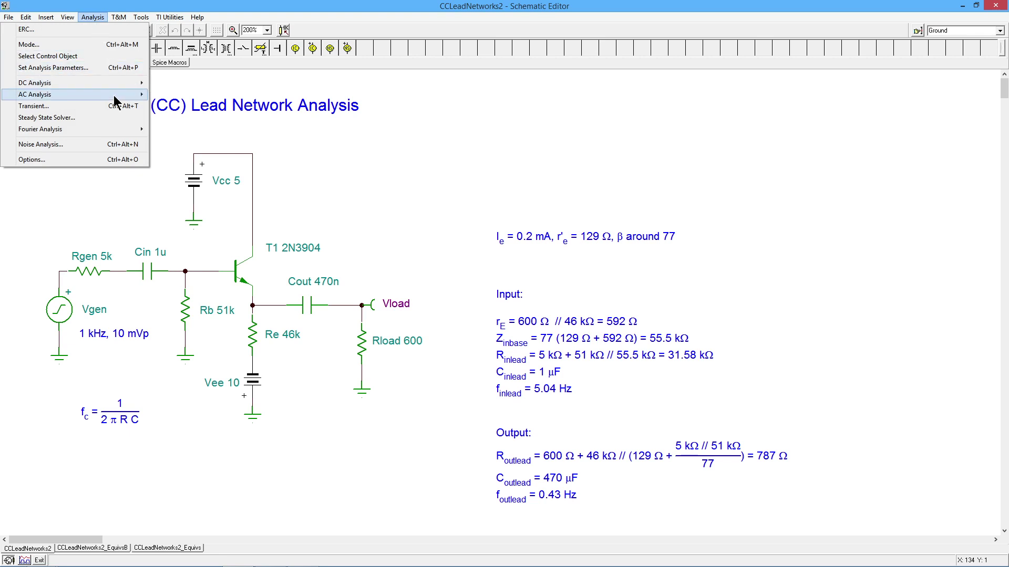
{"action": "mouse_move", "coordinate": [117, 96]}
{"action": "left_click", "coordinate": [203, 118]}
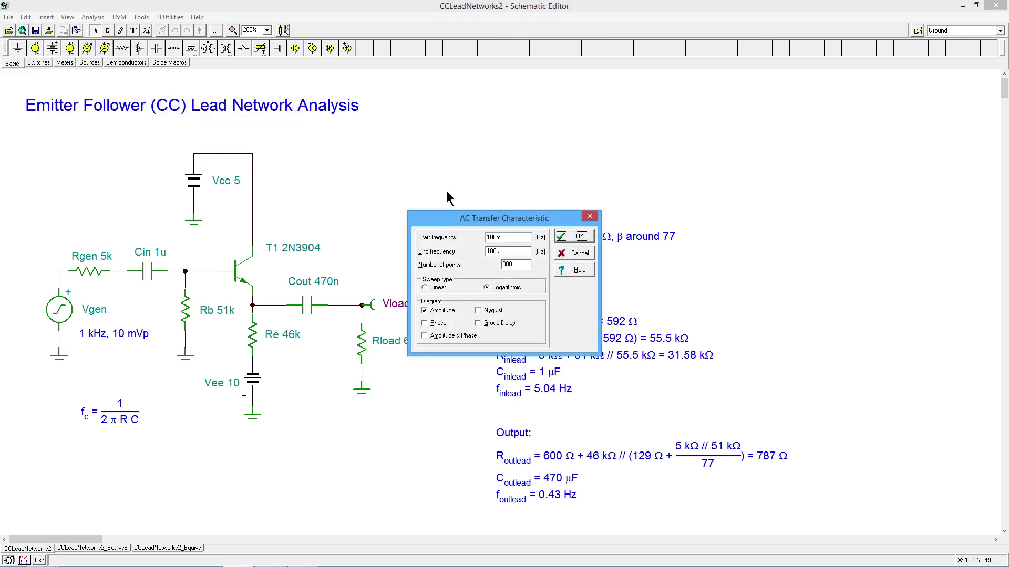
{"action": "left_click", "coordinate": [578, 239]}
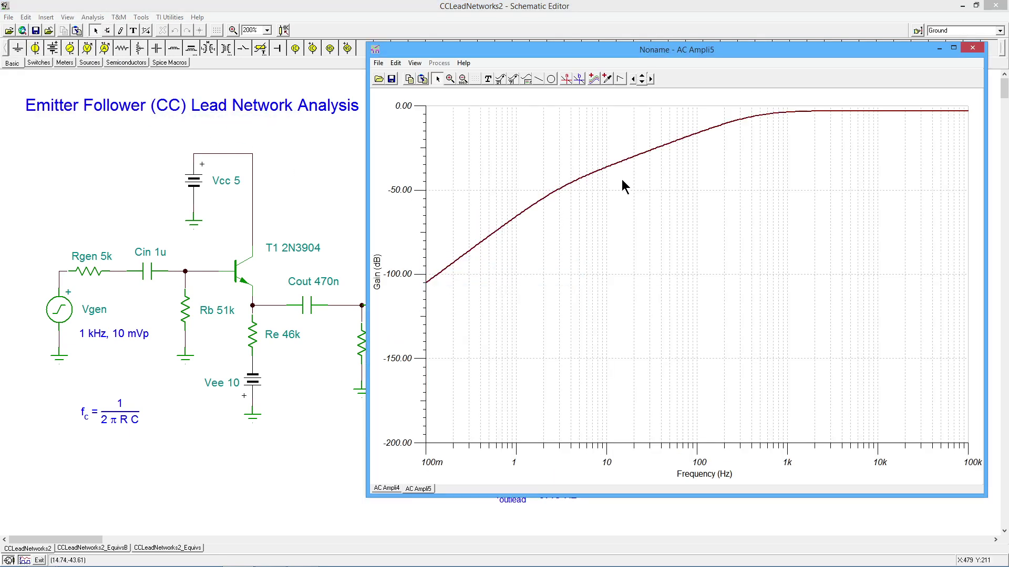
Move cursor B along the gain curve to 441.925 Hz, reading -6.02 dB
{"action": "left_click", "coordinate": [579, 78]}
{"action": "left_click", "coordinate": [902, 107]}
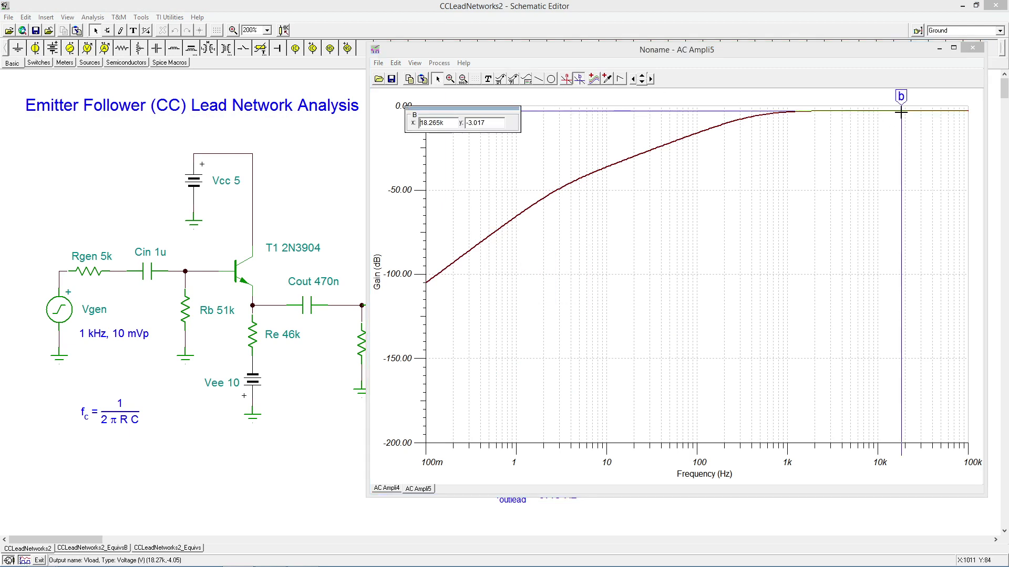
{"action": "left_click_drag", "start_coordinate": [902, 96], "coordinate": [755, 101]}
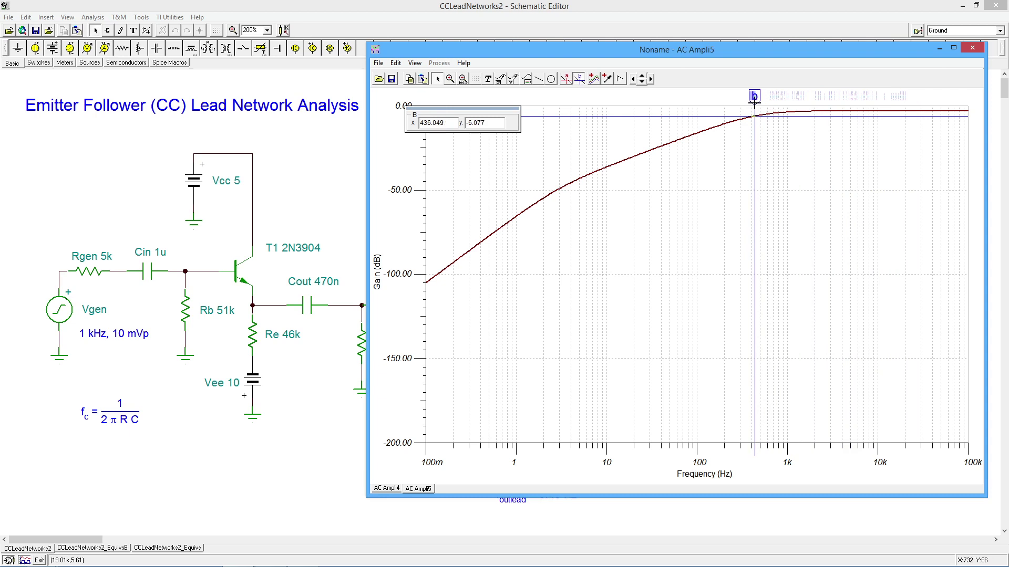
{"action": "mouse_move", "coordinate": [755, 101]}
{"action": "left_mouse_down"}
{"action": "mouse_move", "coordinate": [893, 111]}
{"action": "mouse_move", "coordinate": [754, 112]}
{"action": "left_mouse_up"}
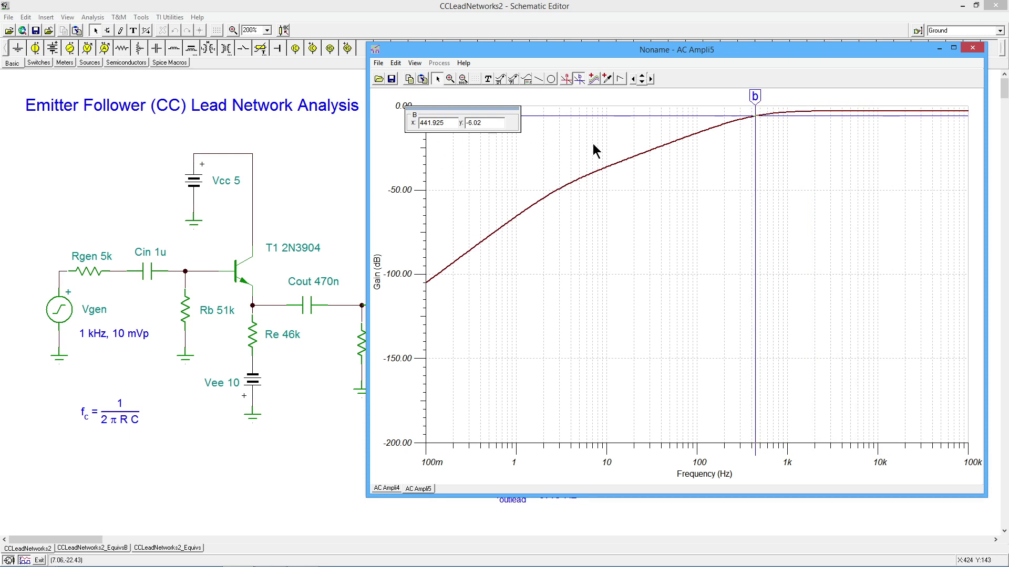
Close the AC gain plot and set Cout's capacitance back to 470u
{"action": "left_click", "coordinate": [972, 49]}
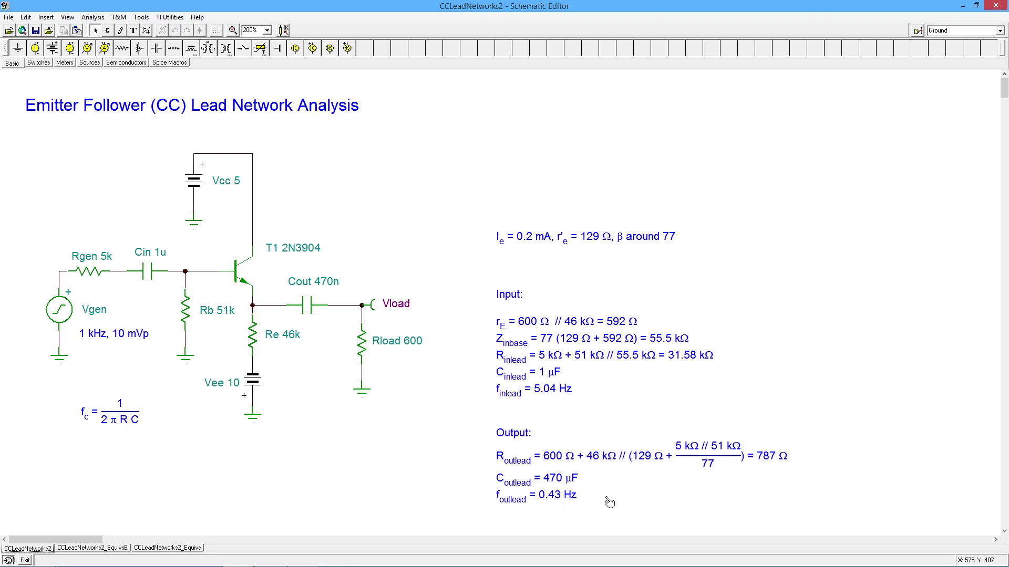
{"action": "left_click", "coordinate": [306, 289]}
{"action": "double_click", "coordinate": [306, 291]}
{"action": "left_click", "coordinate": [541, 249]}
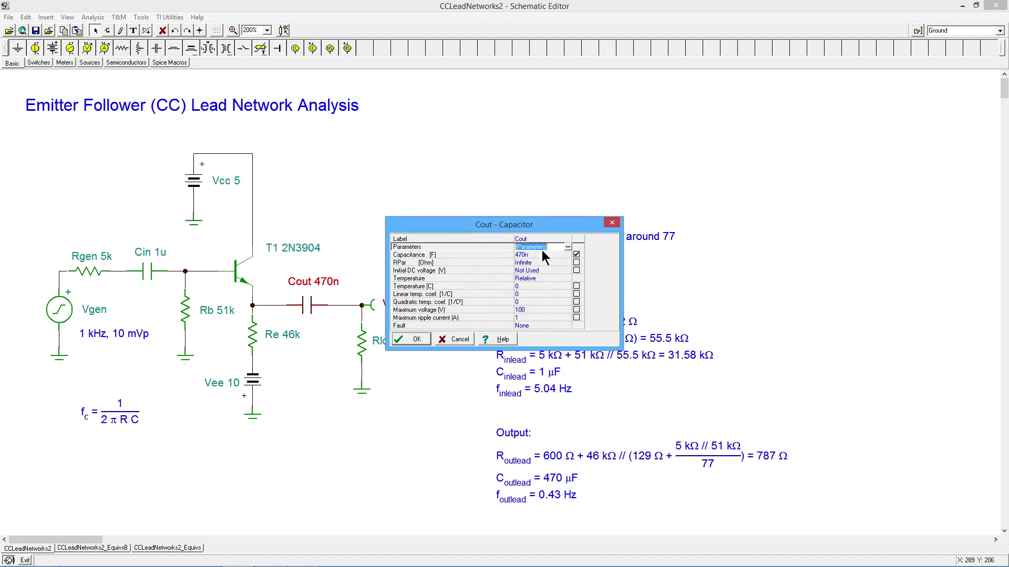
{"action": "left_click", "coordinate": [543, 253]}
{"action": "left_click", "coordinate": [544, 253]}
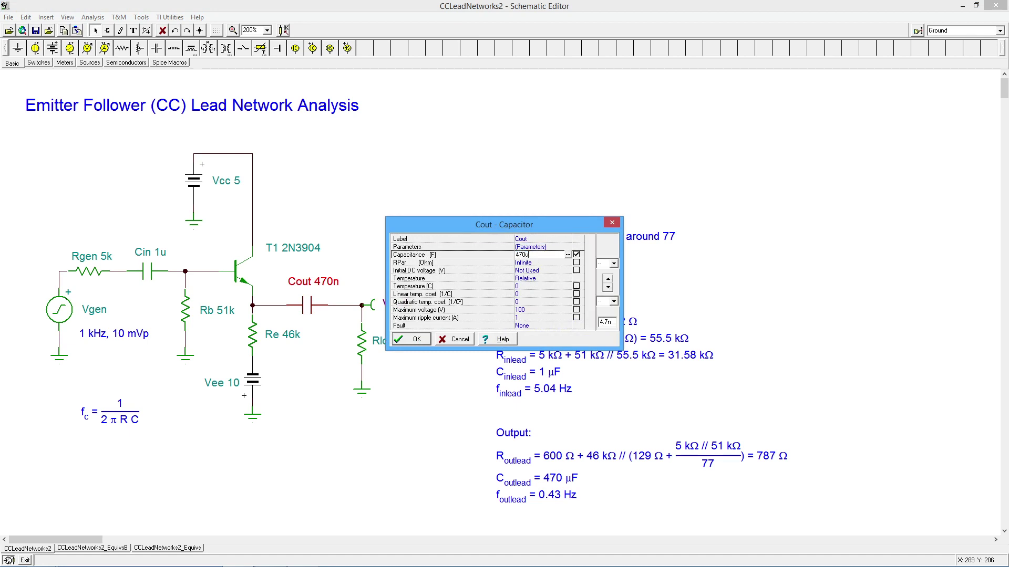
{"action": "key", "text": "Return"}
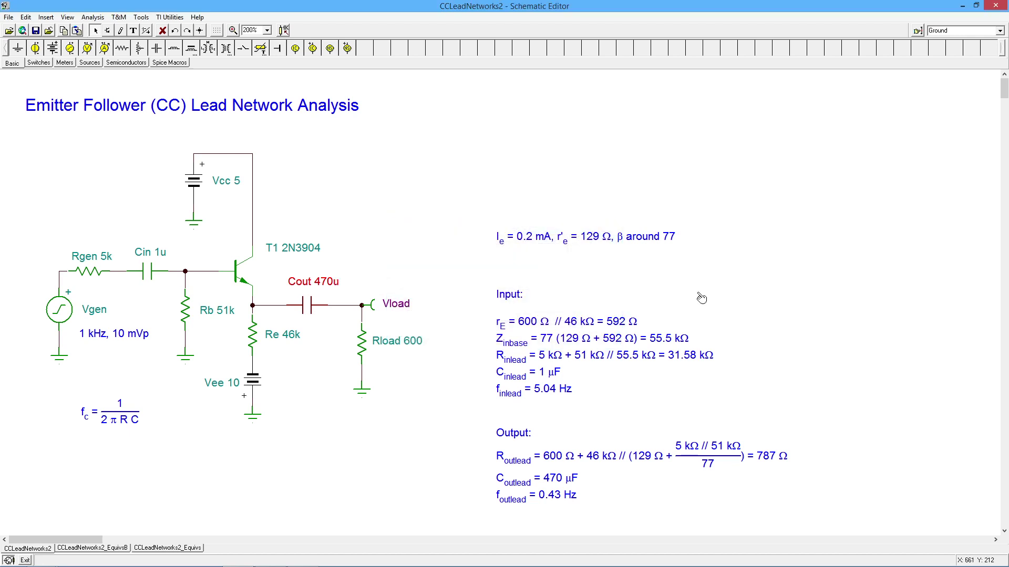
Append the line 'Sim: 4.4 Hz, dropping 470 µF to 0.47 µF: 442 Hz' to the calculation notes
{"action": "double_click", "coordinate": [615, 355]}
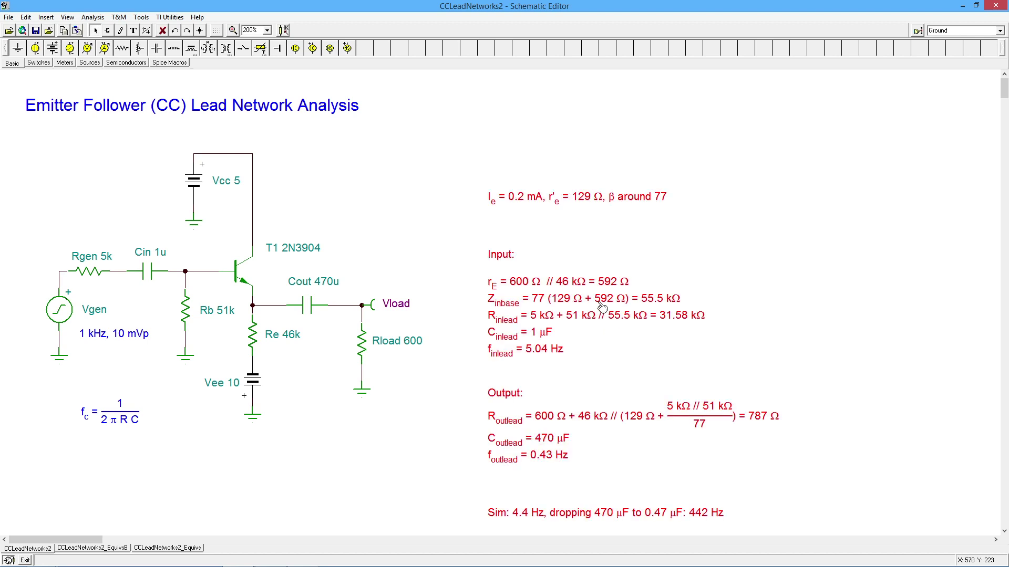
{"action": "double_click", "coordinate": [595, 266]}
{"action": "left_click", "coordinate": [928, 339]}
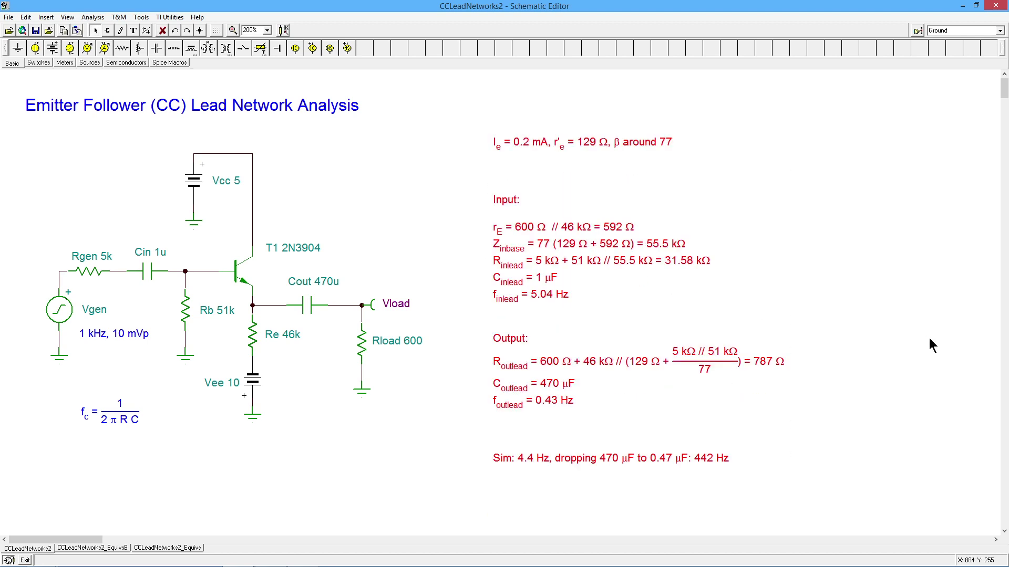